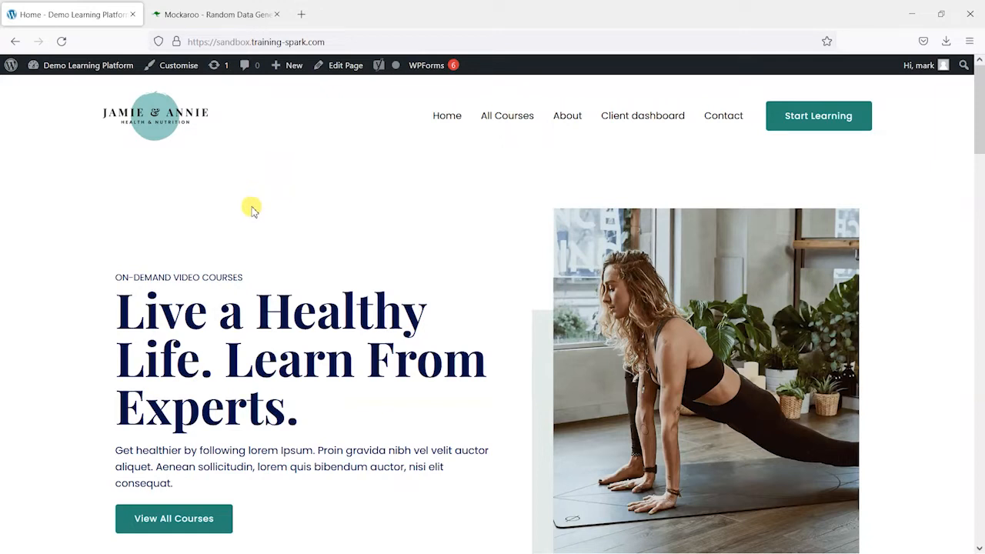
Switch to Mockaroo and preview the sample data generated by the default schema.
{"action": "left_click", "coordinate": [221, 11]}
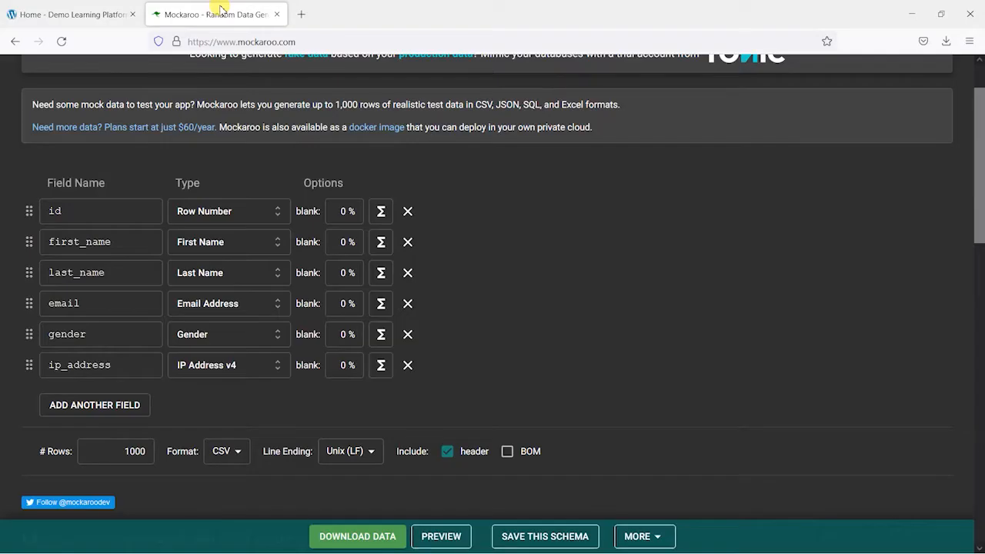
{"action": "scroll", "coordinate": [593, 246], "scroll_direction": "up", "scroll_amount": 1}
{"action": "scroll", "coordinate": [600, 254], "scroll_direction": "down", "scroll_amount": 1}
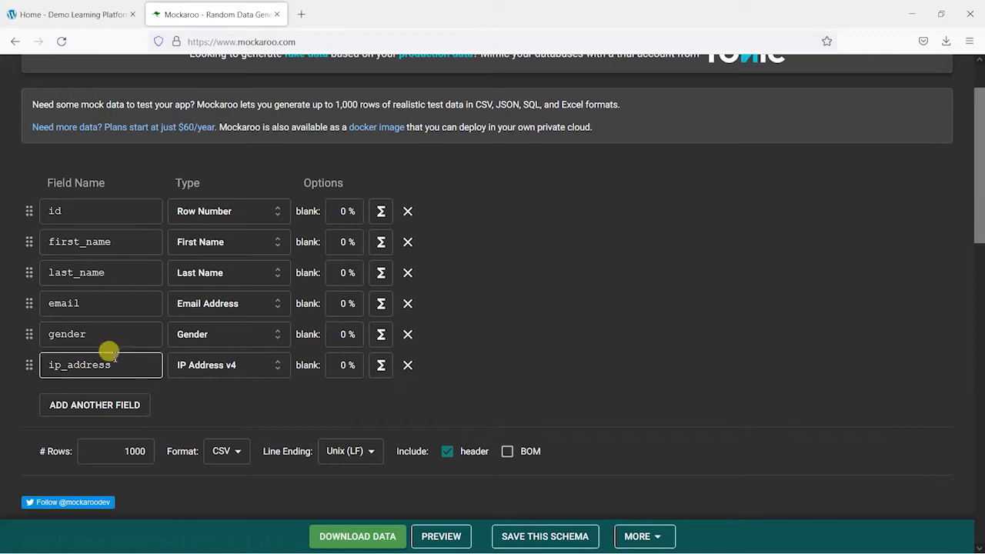
{"action": "left_click", "coordinate": [440, 538]}
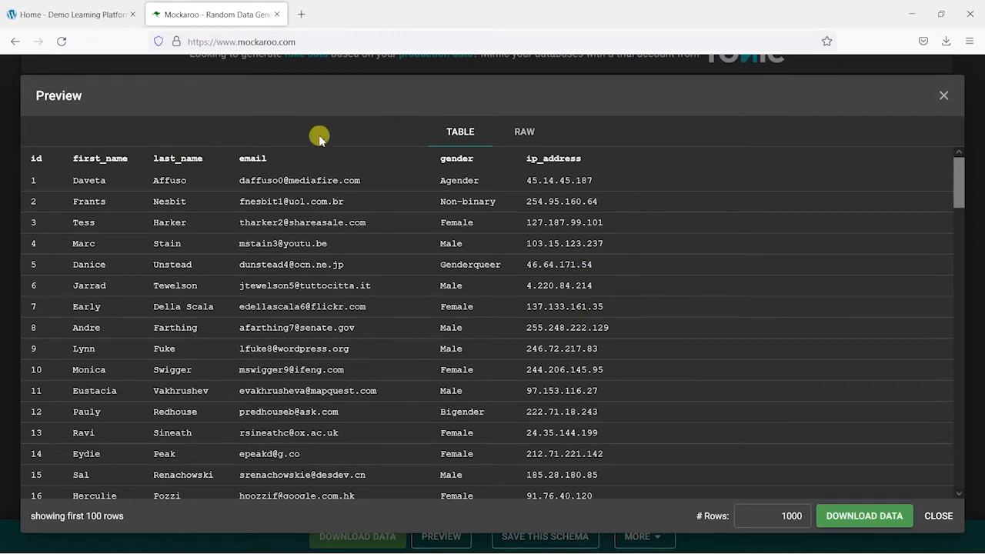
{"action": "left_click", "coordinate": [944, 96]}
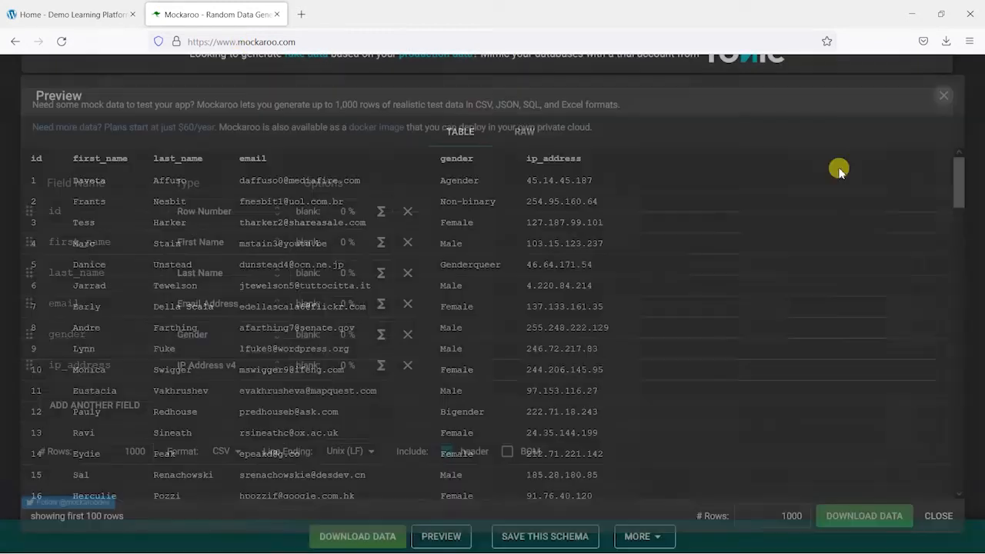
Switch to the WordPress site, open Organization Toolkit's Import Users page in the admin area, and review the allowed import headings.
{"action": "left_click", "coordinate": [33, 15]}
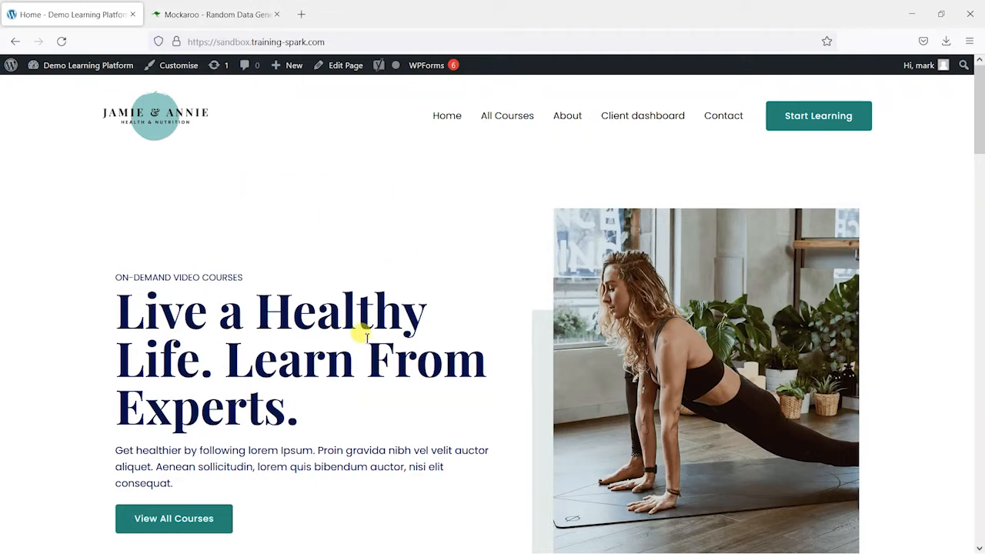
{"action": "mouse_move", "coordinate": [66, 67]}
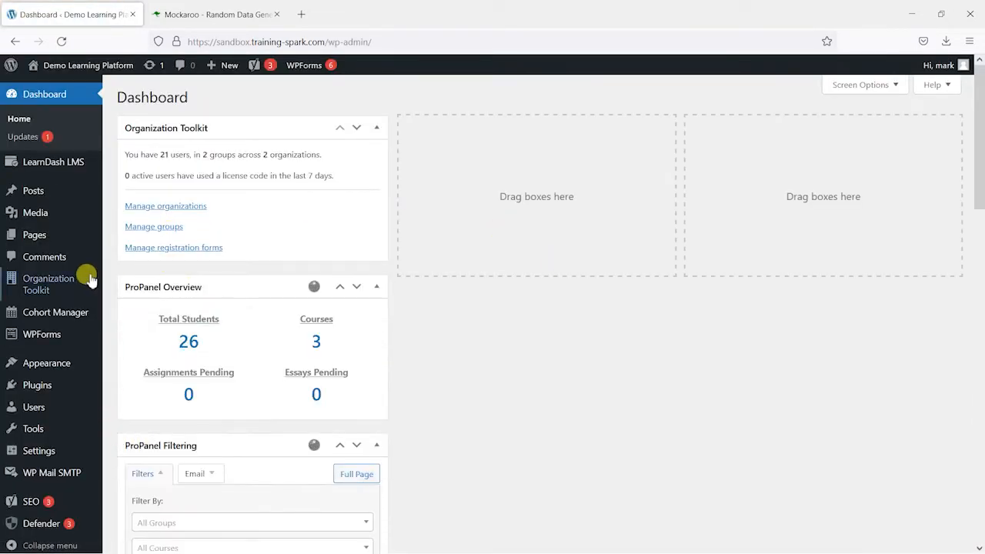
{"action": "mouse_move", "coordinate": [82, 280]}
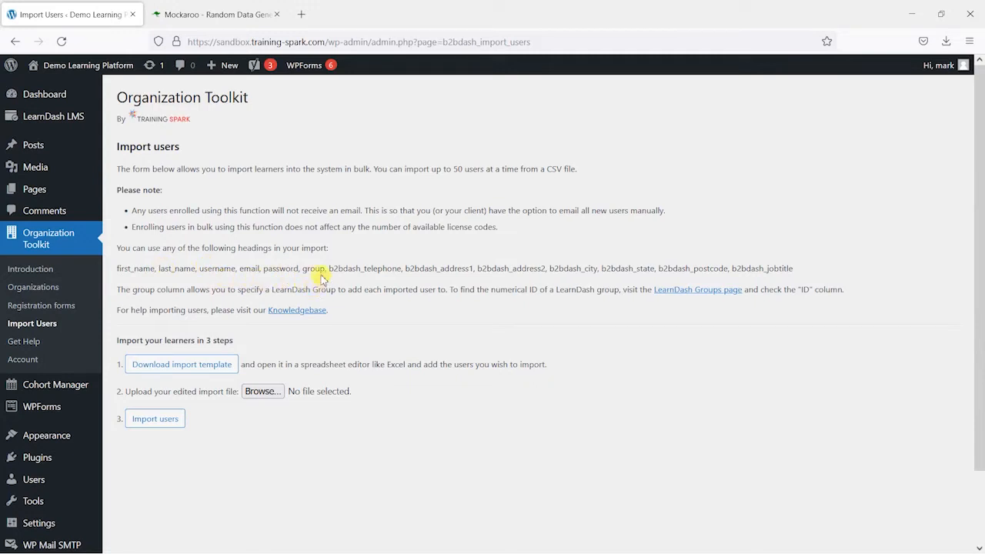
{"action": "left_click_drag", "start_coordinate": [366, 271], "coordinate": [804, 275]}
{"action": "left_click", "coordinate": [804, 262]}
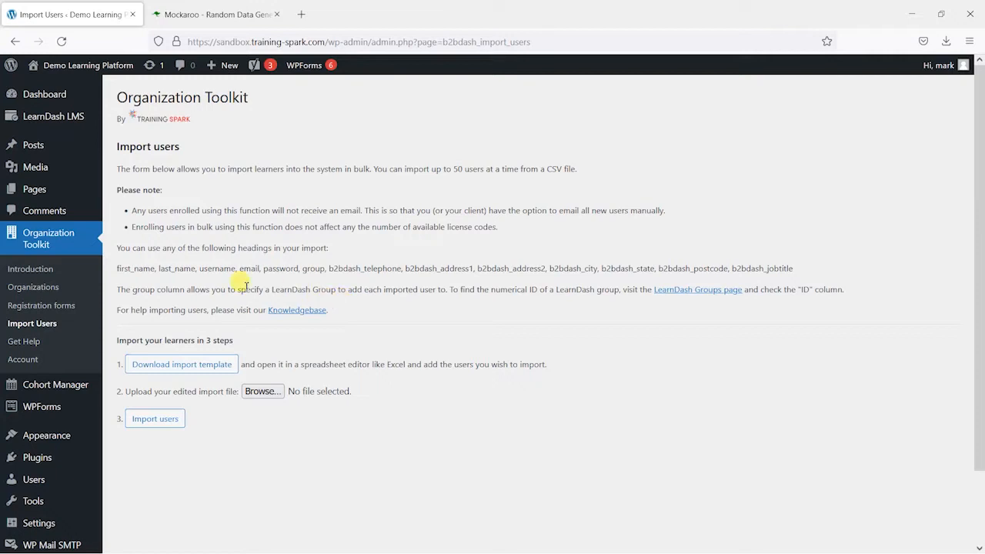
Return to Mockaroo and remove all six default fields from the schema, from ip_address up to id.
{"action": "left_click", "coordinate": [193, 14]}
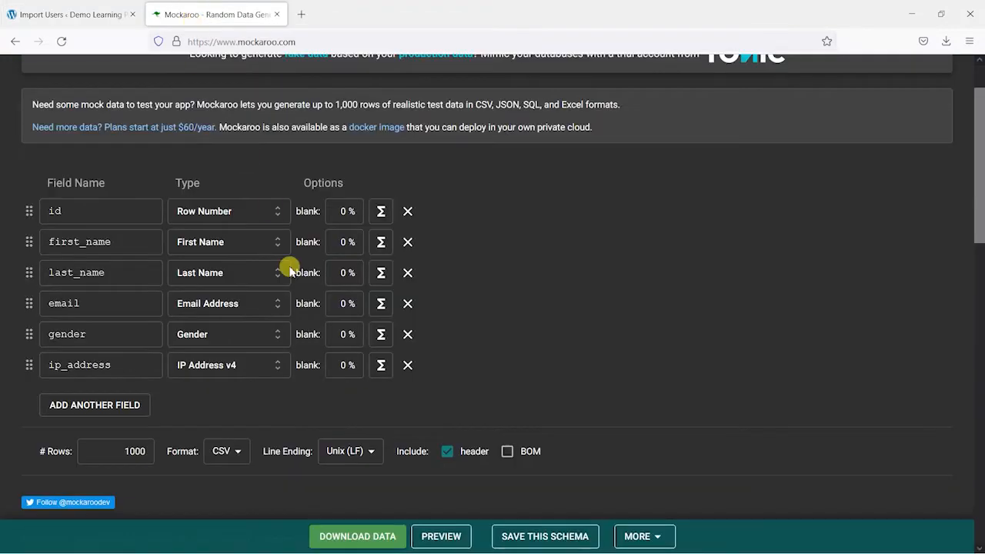
{"action": "left_click", "coordinate": [408, 365]}
{"action": "left_click", "coordinate": [408, 334]}
{"action": "left_click", "coordinate": [407, 303]}
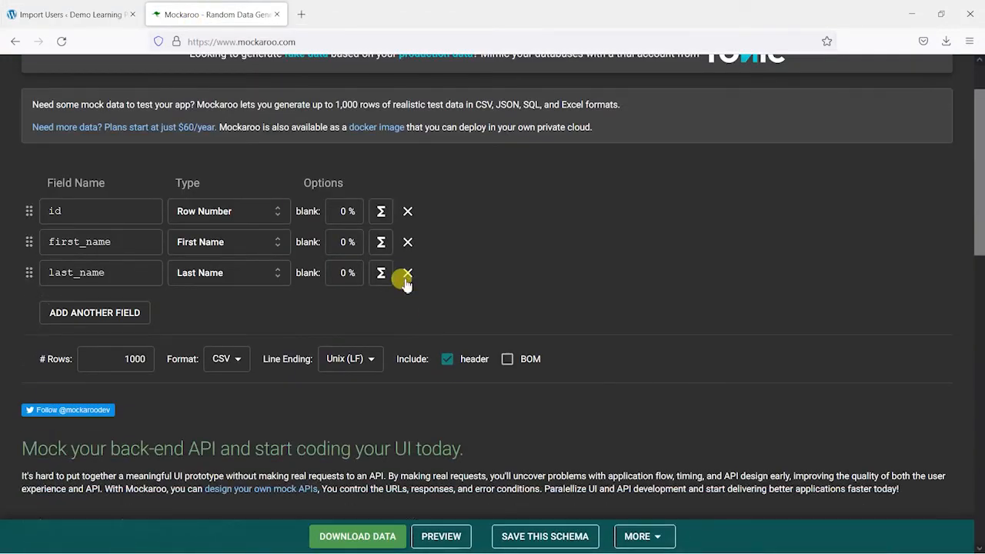
{"action": "left_click", "coordinate": [408, 272]}
{"action": "left_click", "coordinate": [408, 242]}
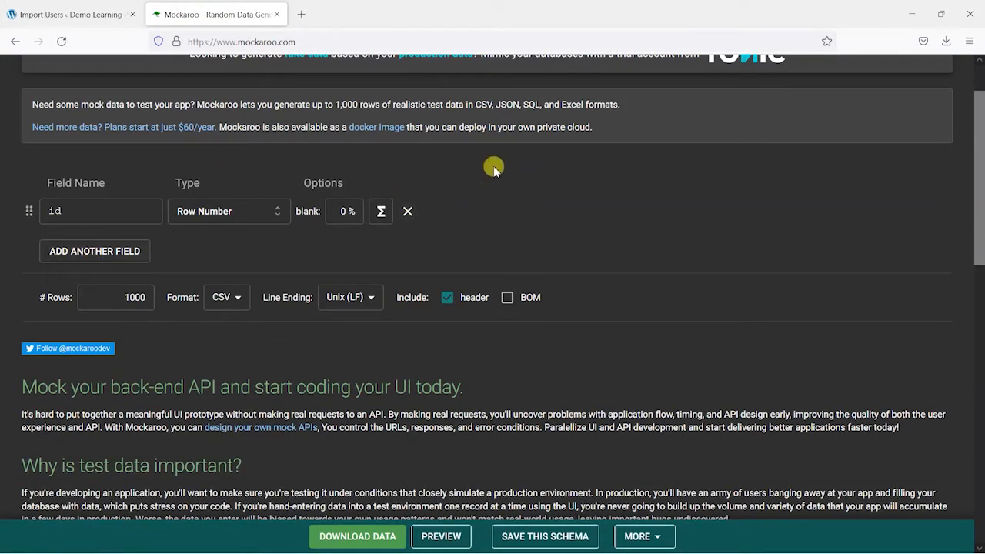
{"action": "left_click", "coordinate": [401, 214]}
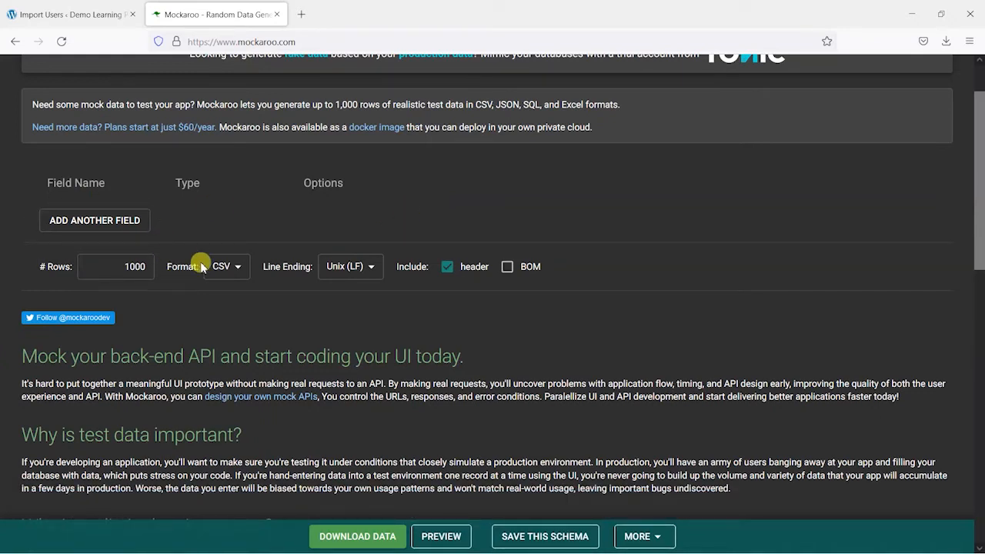
Check the import headings in WordPress, and add a Mockaroo field named first_name with the First Name type.
{"action": "left_click", "coordinate": [58, 14]}
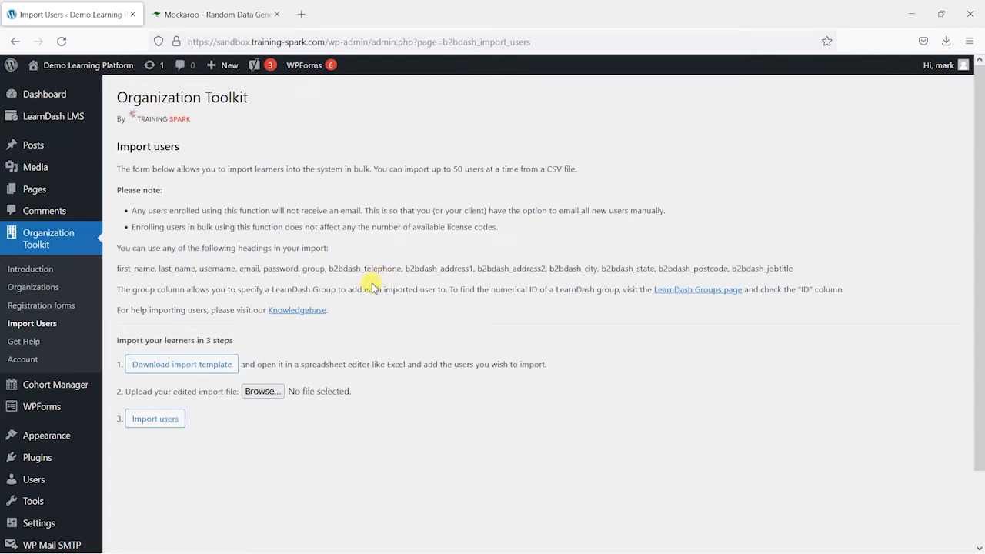
{"action": "left_click", "coordinate": [215, 14]}
{"action": "left_click", "coordinate": [94, 218]}
{"action": "left_click", "coordinate": [92, 212]}
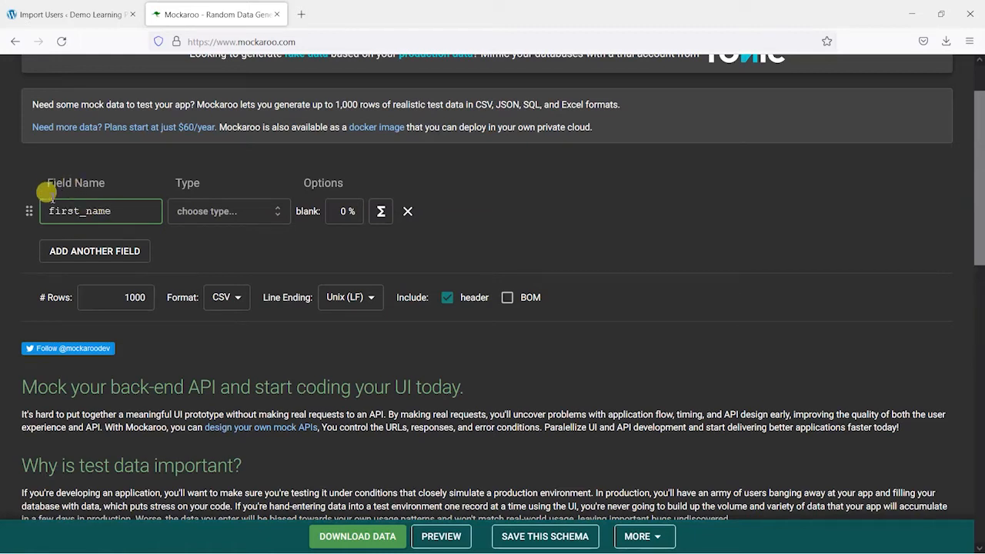
{"action": "left_click", "coordinate": [241, 211]}
{"action": "scroll", "coordinate": [583, 398], "scroll_direction": "down", "scroll_amount": 3}
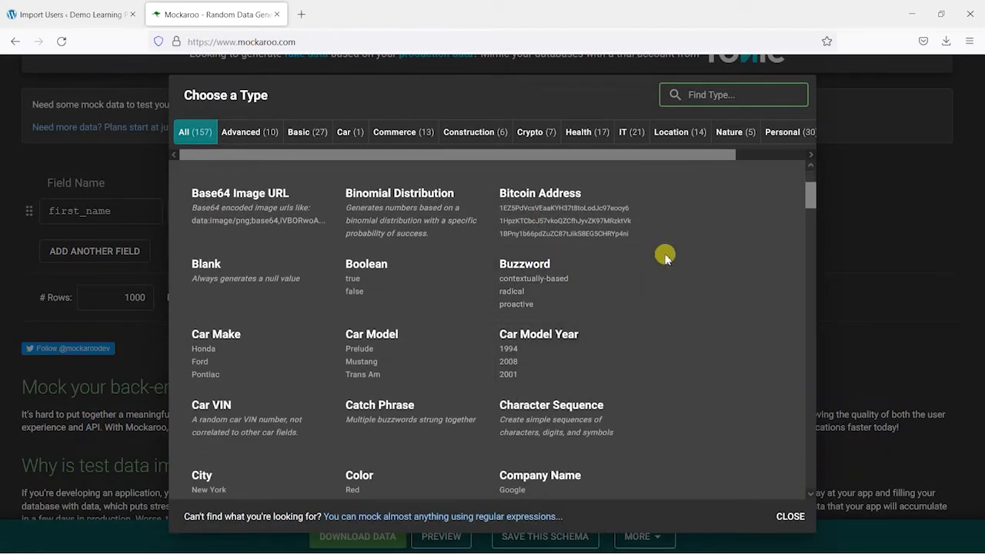
{"action": "left_click_drag", "start_coordinate": [812, 199], "coordinate": [816, 281]}
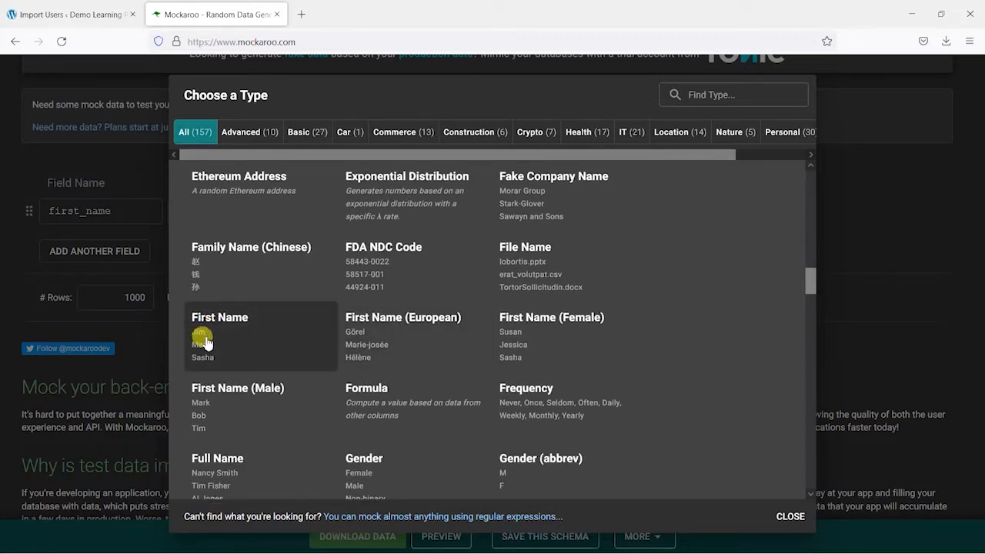
{"action": "left_click", "coordinate": [247, 352]}
Add a second field named last_name and set its type to Last Name.
{"action": "left_click", "coordinate": [101, 254]}
{"action": "left_click", "coordinate": [80, 240]}
{"action": "left_click_drag", "start_coordinate": [79, 240], "coordinate": [6, 242]}
{"action": "type", "text": "lasrt"}
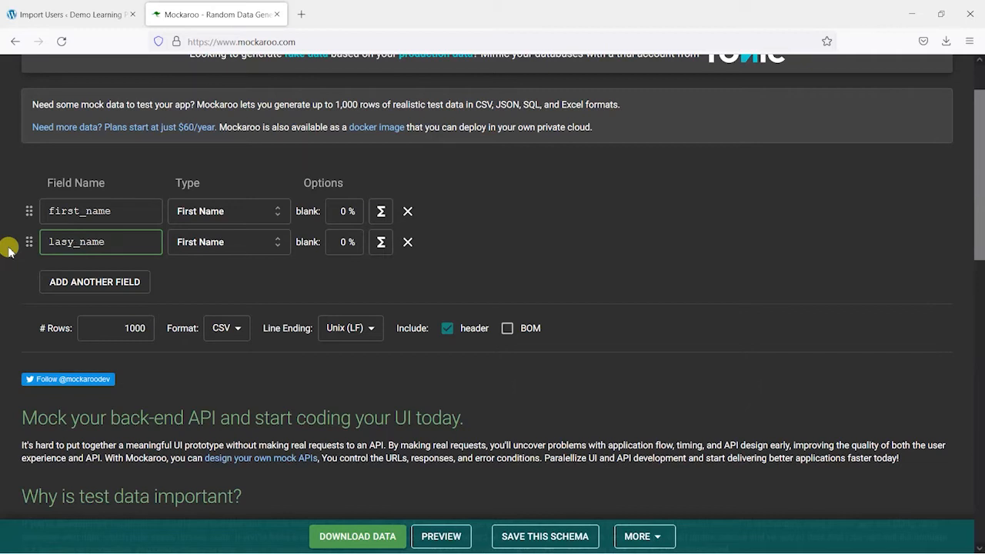
{"action": "left_click", "coordinate": [257, 246]}
{"action": "left_click_drag", "start_coordinate": [811, 177], "coordinate": [809, 356]}
{"action": "left_click", "coordinate": [225, 285]}
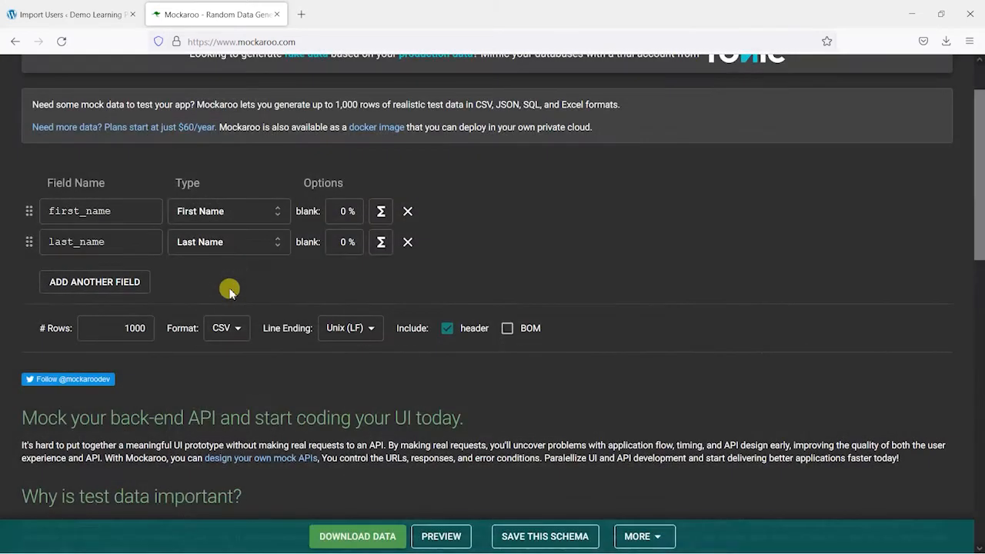
Check the next import heading in WordPress, and add a Mockaroo field named username with the Username type.
{"action": "left_click", "coordinate": [52, 14]}
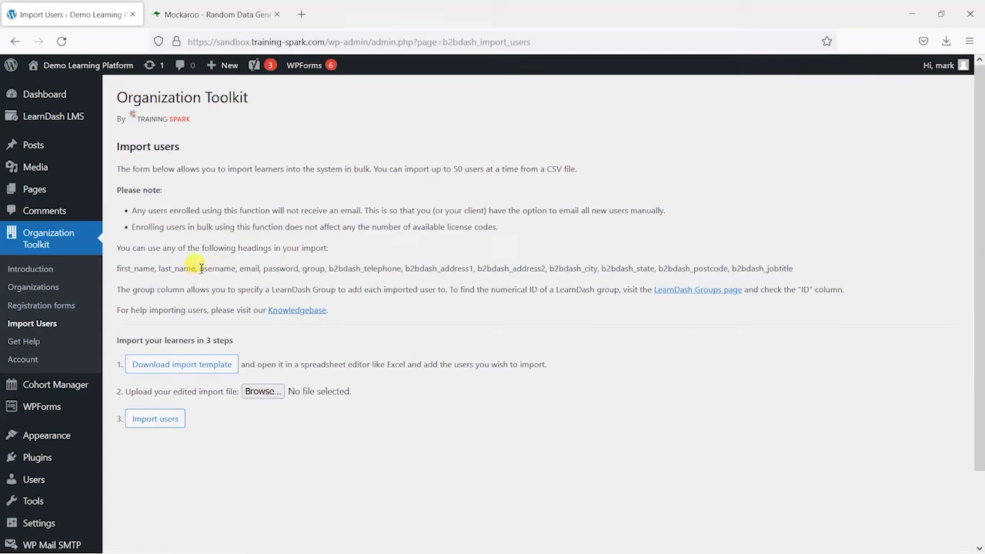
{"action": "left_click", "coordinate": [246, 13]}
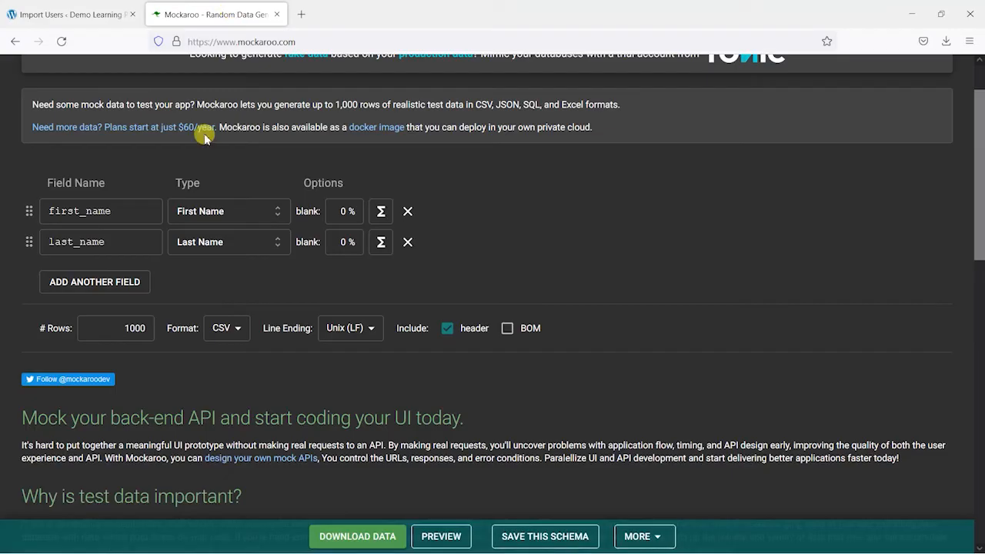
{"action": "left_click", "coordinate": [77, 282]}
{"action": "left_click", "coordinate": [49, 273]}
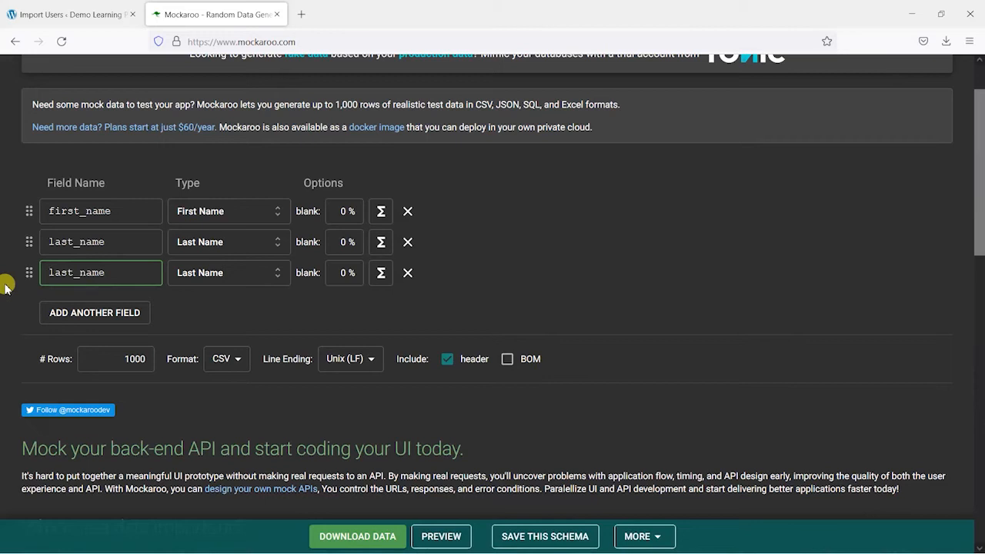
{"action": "key", "text": "ctrl+a"}
{"action": "type", "text": "u"}
{"action": "left_click", "coordinate": [240, 276]}
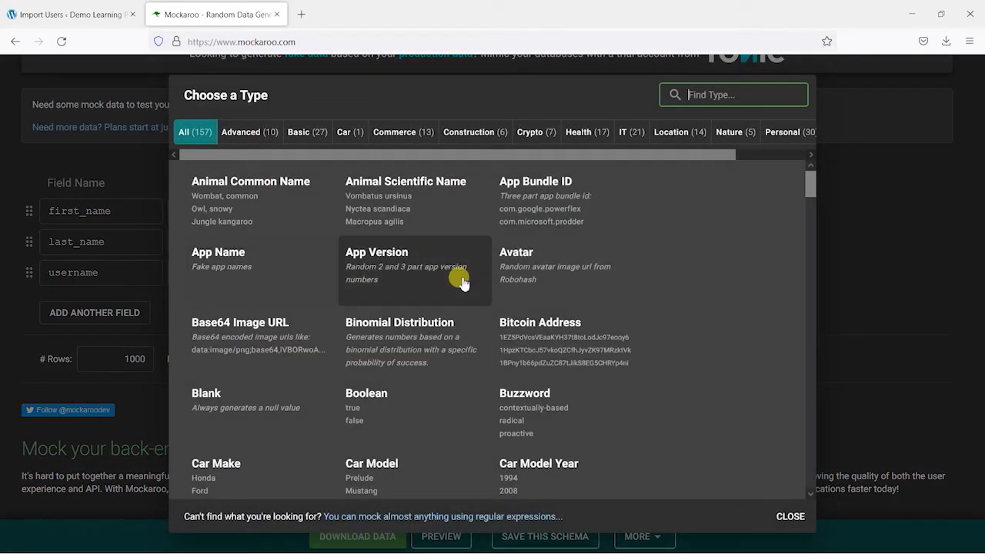
{"action": "left_click_drag", "start_coordinate": [809, 187], "coordinate": [807, 470]}
{"action": "left_click", "coordinate": [570, 388]}
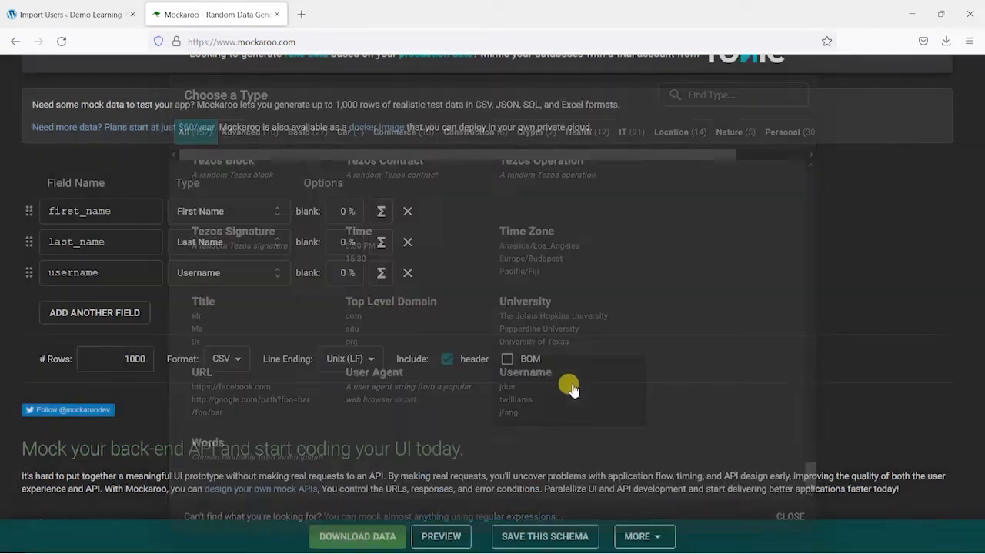
Add a fourth field named email and set its type to Email Address.
{"action": "left_click", "coordinate": [81, 312]}
{"action": "double_click", "coordinate": [83, 296]}
{"action": "type", "text": "e"}
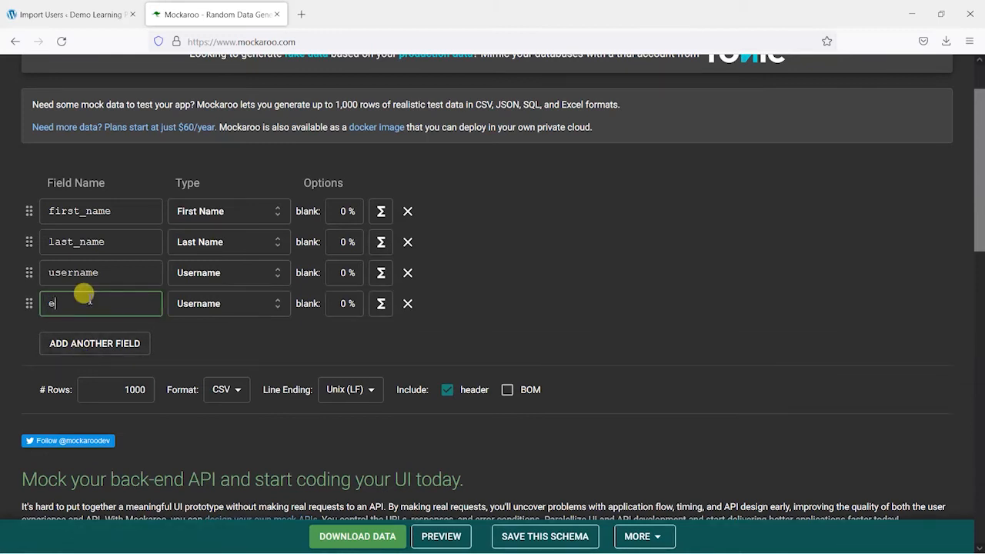
{"action": "type", "text": "mail"}
{"action": "left_click", "coordinate": [213, 303]}
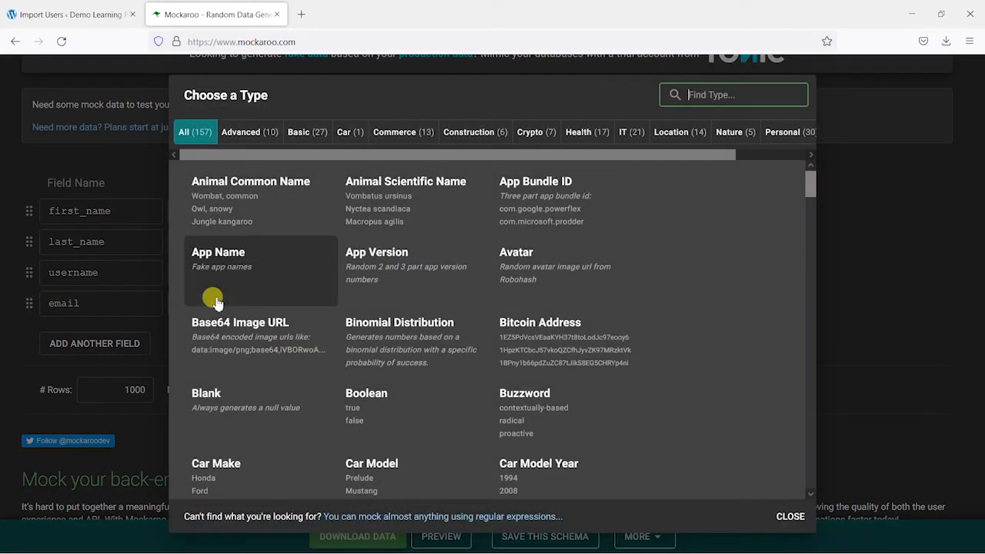
{"action": "left_click_drag", "start_coordinate": [811, 189], "coordinate": [817, 273]}
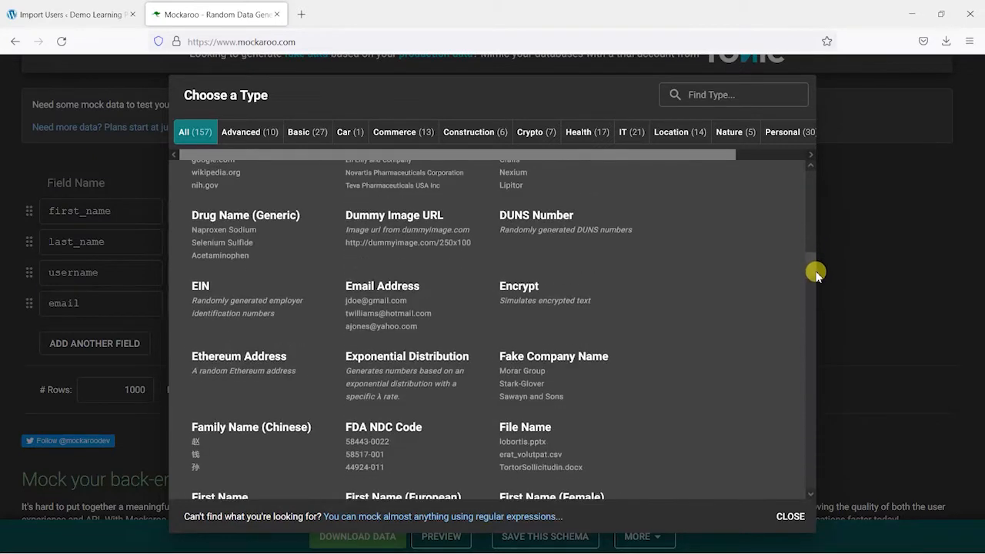
{"action": "left_click", "coordinate": [402, 310]}
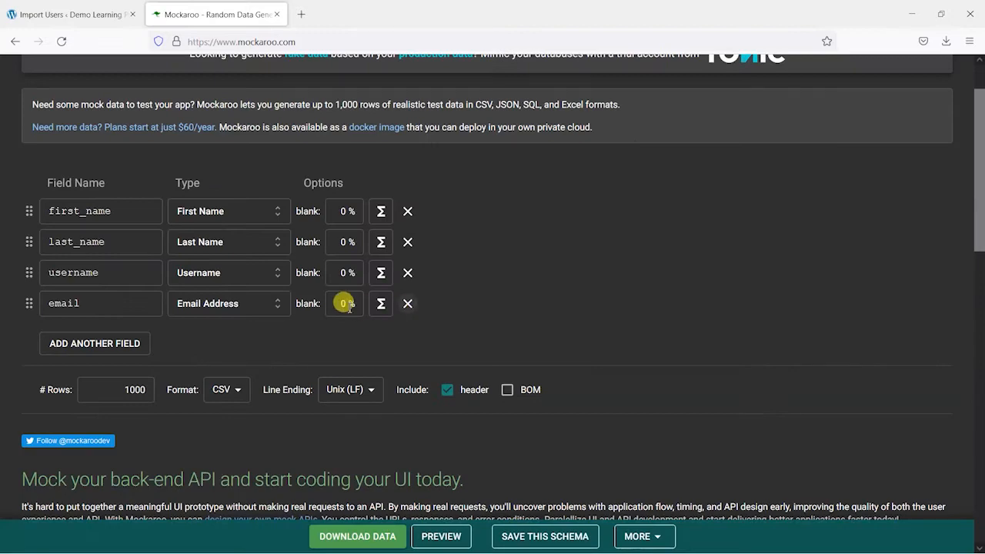
Recheck the import headings in WordPress, and add a Mockaroo field named password with the Password type.
{"action": "left_click", "coordinate": [46, 14]}
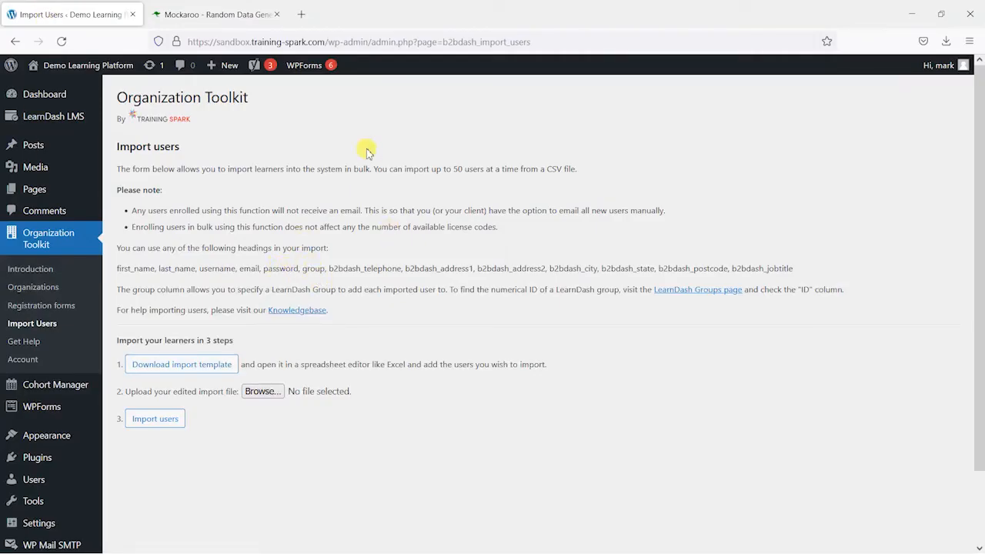
{"action": "left_click", "coordinate": [208, 14]}
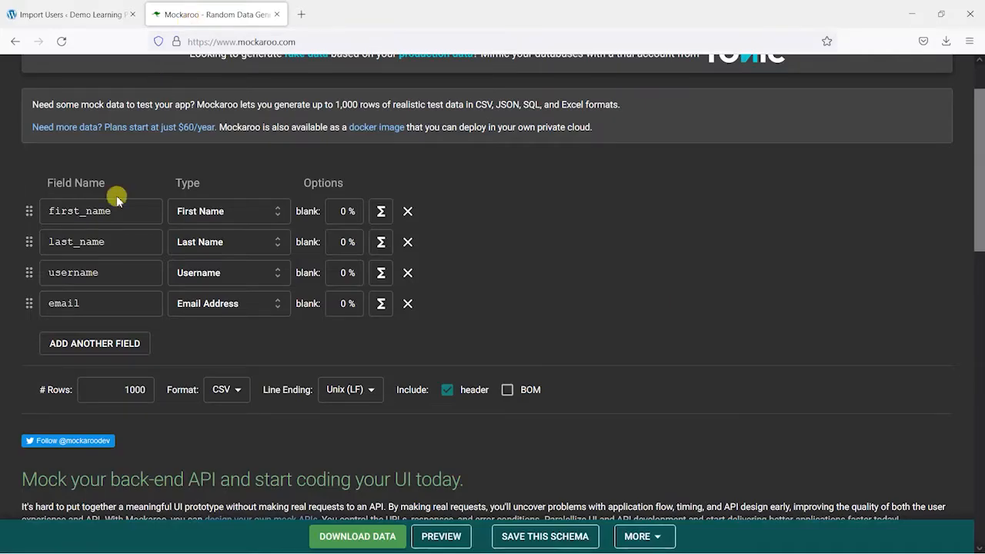
{"action": "left_click", "coordinate": [88, 345]}
{"action": "double_click", "coordinate": [91, 334]}
{"action": "type", "text": "password"}
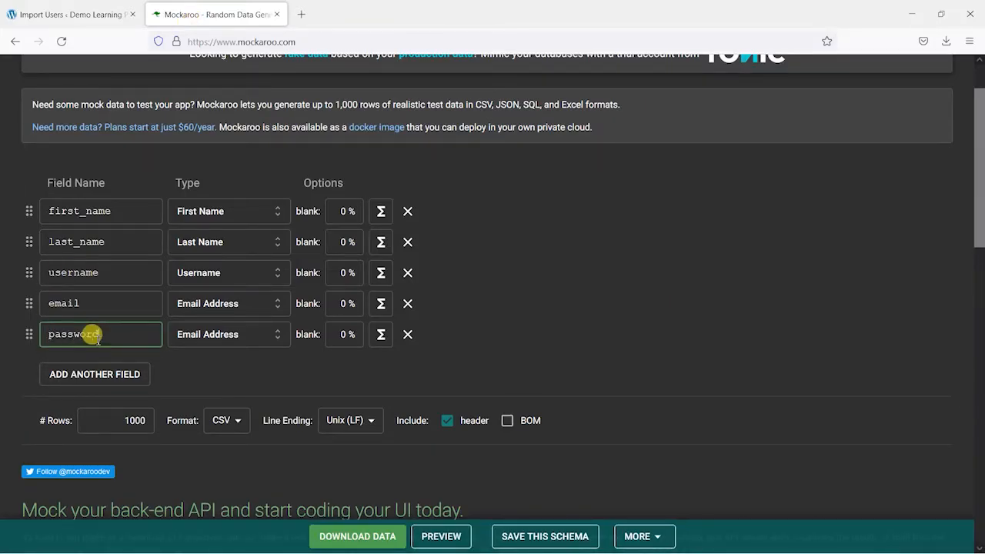
{"action": "left_click", "coordinate": [204, 339]}
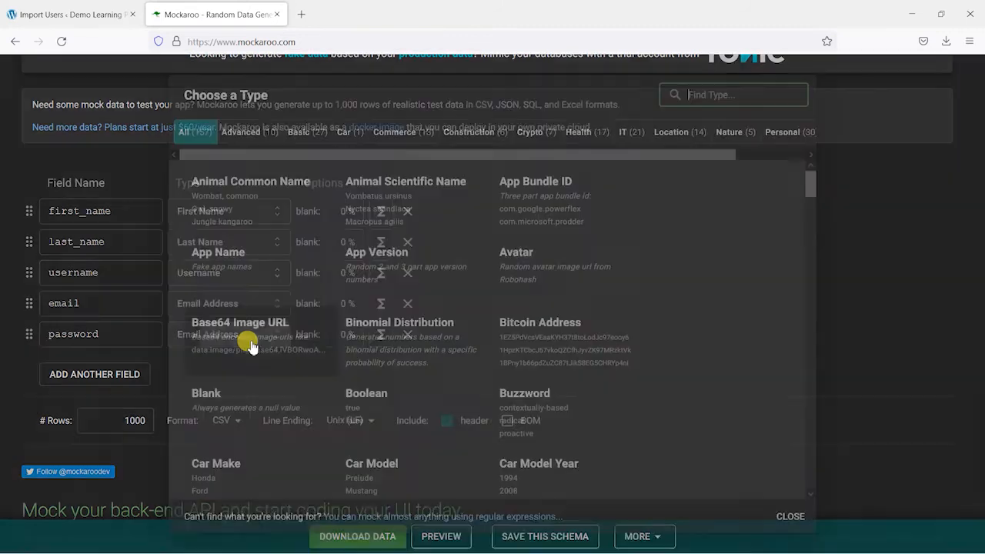
{"action": "scroll", "coordinate": [814, 193], "scroll_direction": "down", "scroll_amount": 1}
{"action": "left_click_drag", "start_coordinate": [812, 193], "coordinate": [825, 379]}
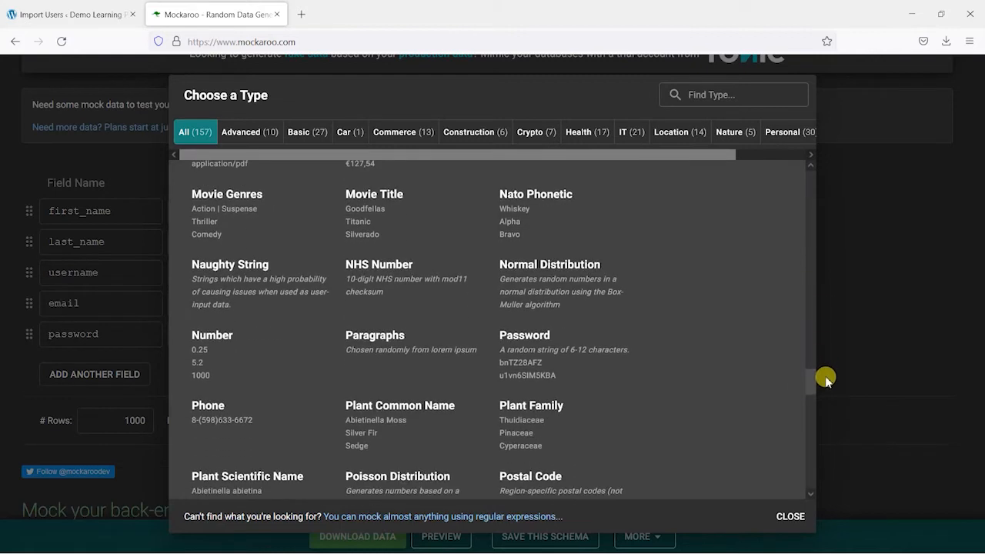
{"action": "left_click", "coordinate": [536, 347]}
Add a sixth field named group and set its type to Blank.
{"action": "left_click", "coordinate": [67, 375]}
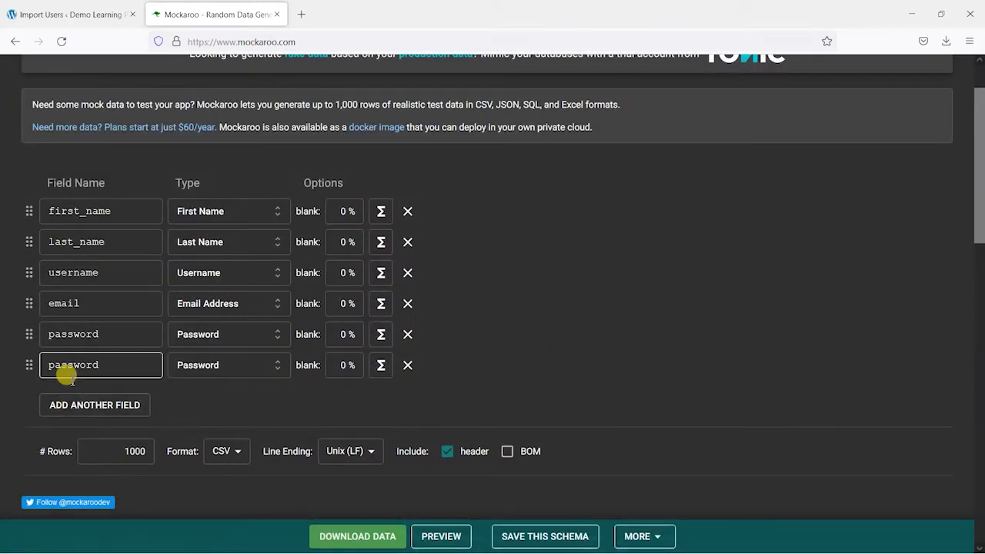
{"action": "double_click", "coordinate": [93, 366]}
{"action": "type", "text": "group"}
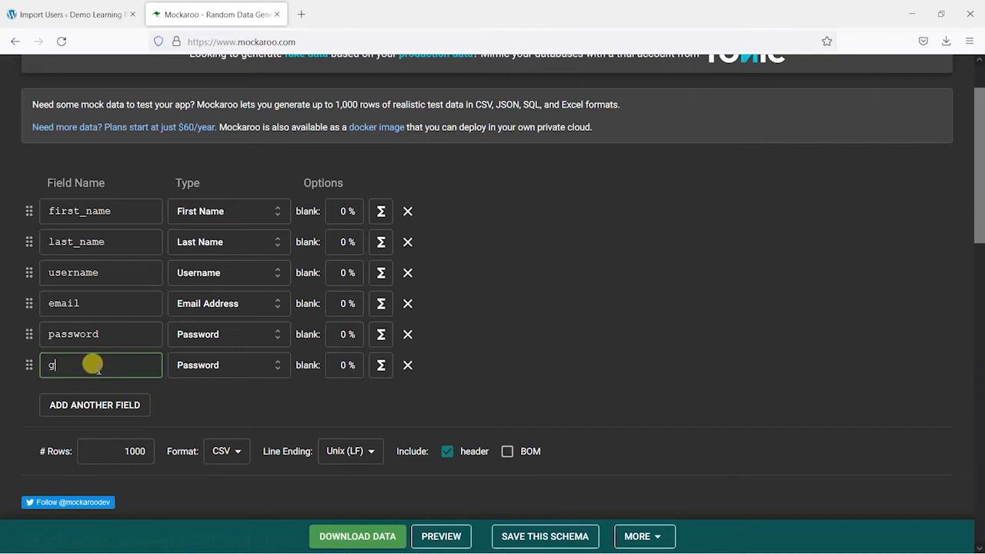
{"action": "left_click", "coordinate": [269, 366]}
{"action": "left_click", "coordinate": [235, 412]}
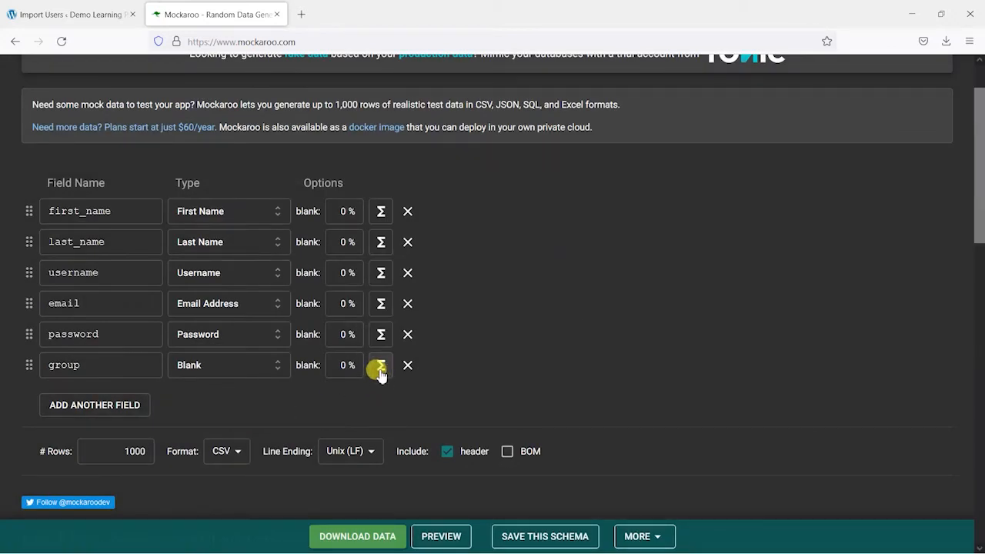
Switch to WordPress, open the LearnDash Groups list, and copy the ID of the Eco Water Learners group.
{"action": "left_click", "coordinate": [77, 14]}
{"action": "mouse_move", "coordinate": [72, 119]}
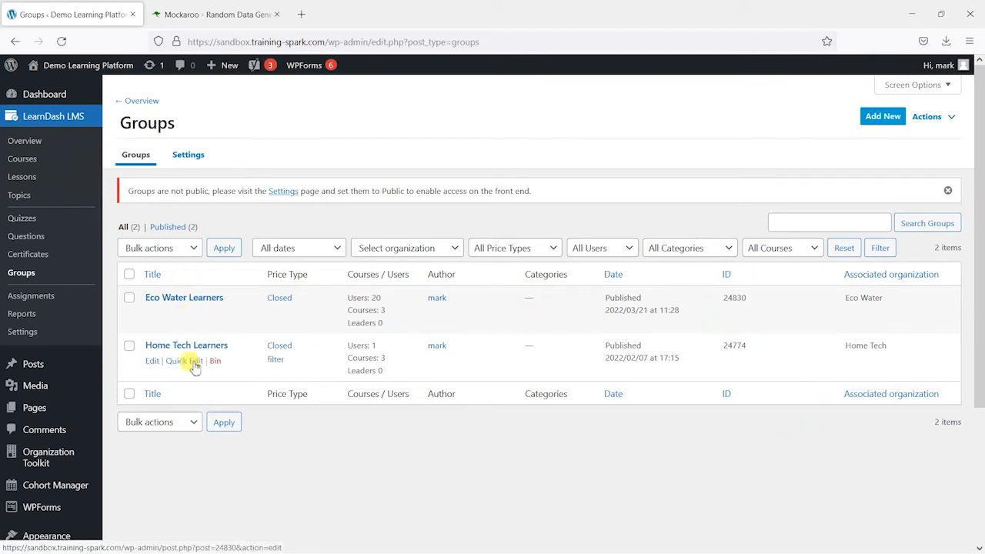
{"action": "right_click", "coordinate": [735, 300]}
{"action": "left_click", "coordinate": [732, 312]}
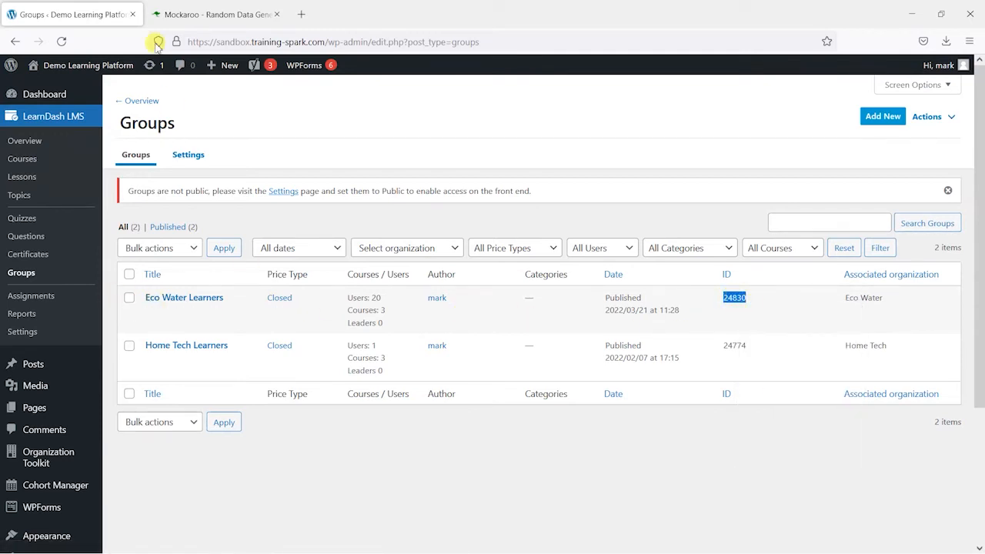
Return to Mockaroo and apply the formula 24830 to the group field.
{"action": "left_click", "coordinate": [202, 14]}
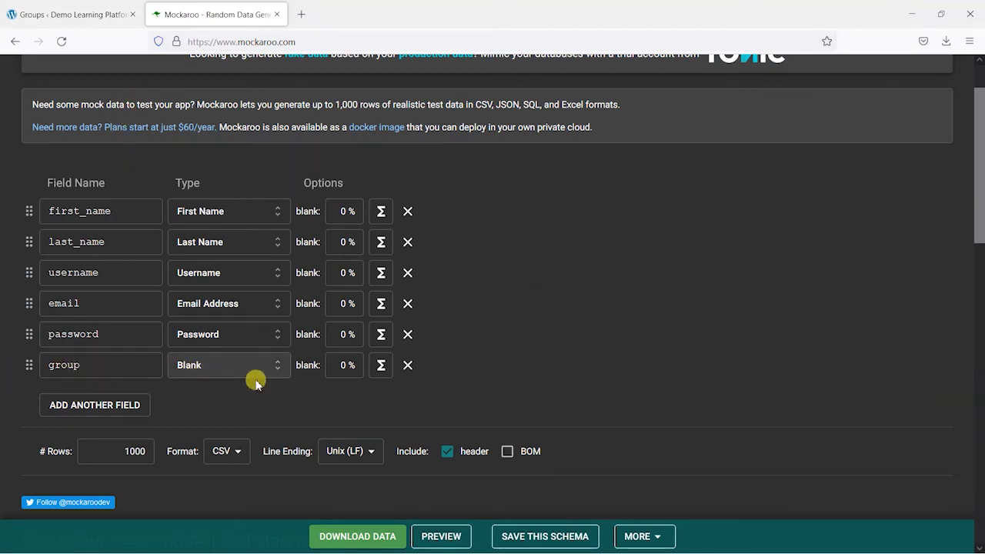
{"action": "left_click", "coordinate": [381, 366]}
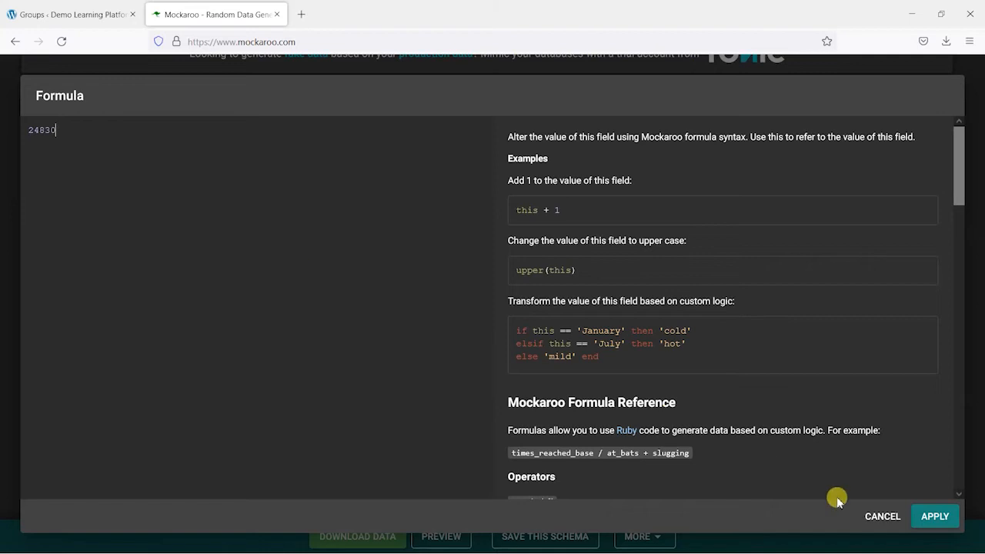
{"action": "left_click", "coordinate": [935, 517]}
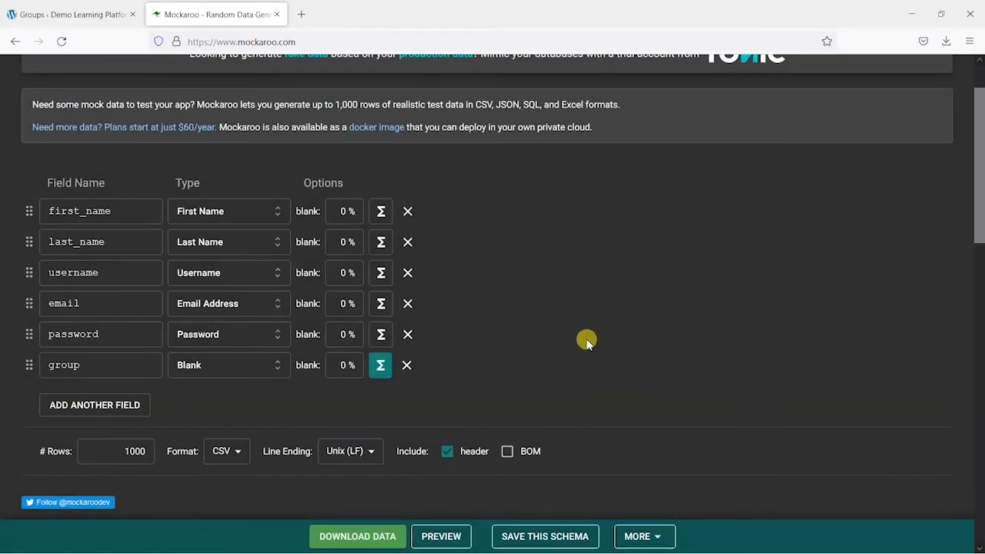
Preview the generated data, set the number of rows to 50, and download it as a CSV file.
{"action": "left_click", "coordinate": [454, 541]}
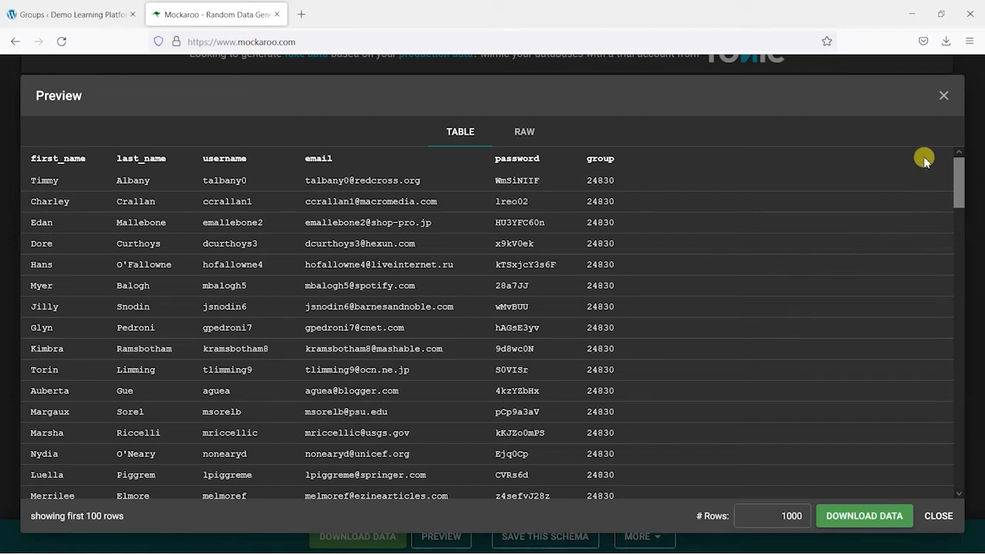
{"action": "double_click", "coordinate": [793, 516]}
{"action": "type", "text": "50"}
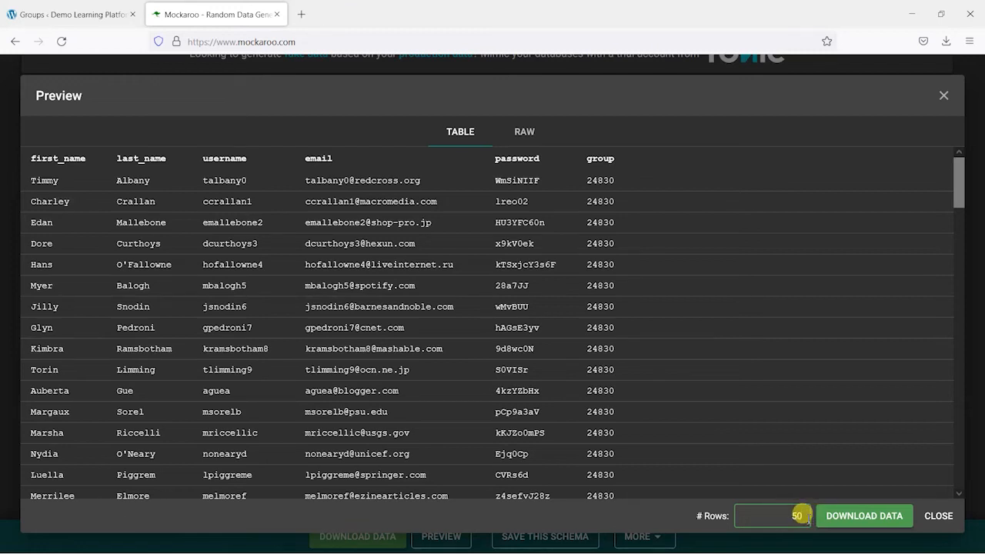
{"action": "left_click", "coordinate": [866, 519]}
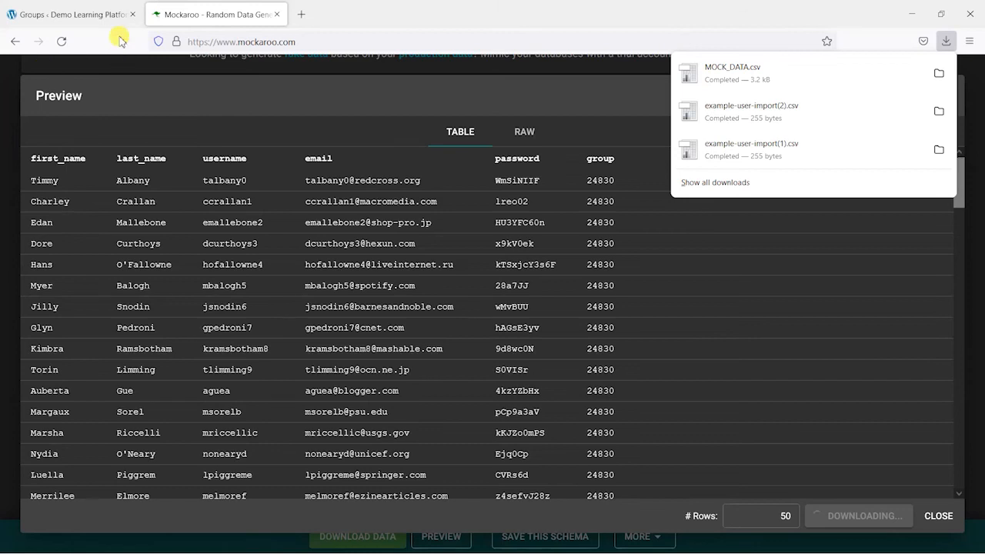
In WordPress, upload MOCK_DATA.csv on the Organization Toolkit Import Users page and import the users.
{"action": "left_click", "coordinate": [99, 17]}
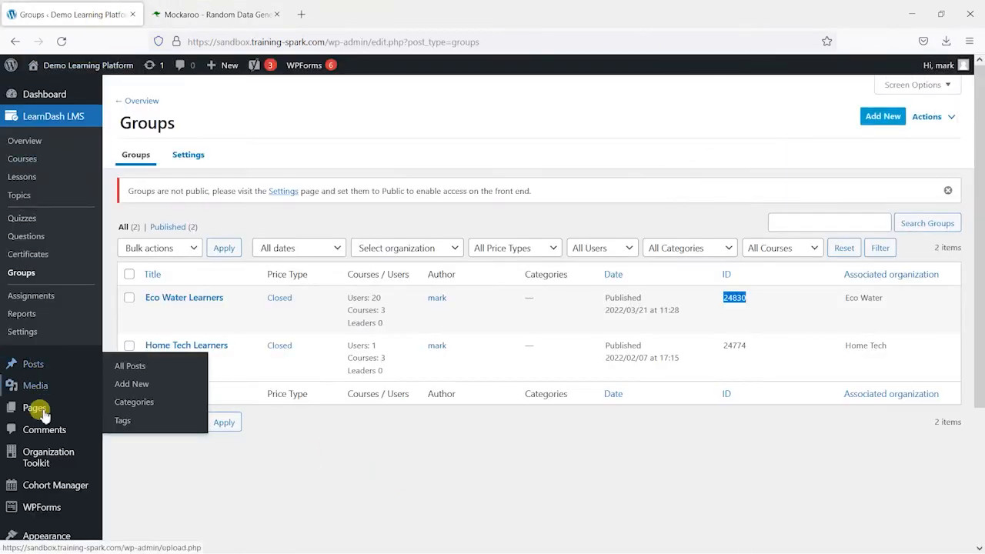
{"action": "mouse_move", "coordinate": [58, 466]}
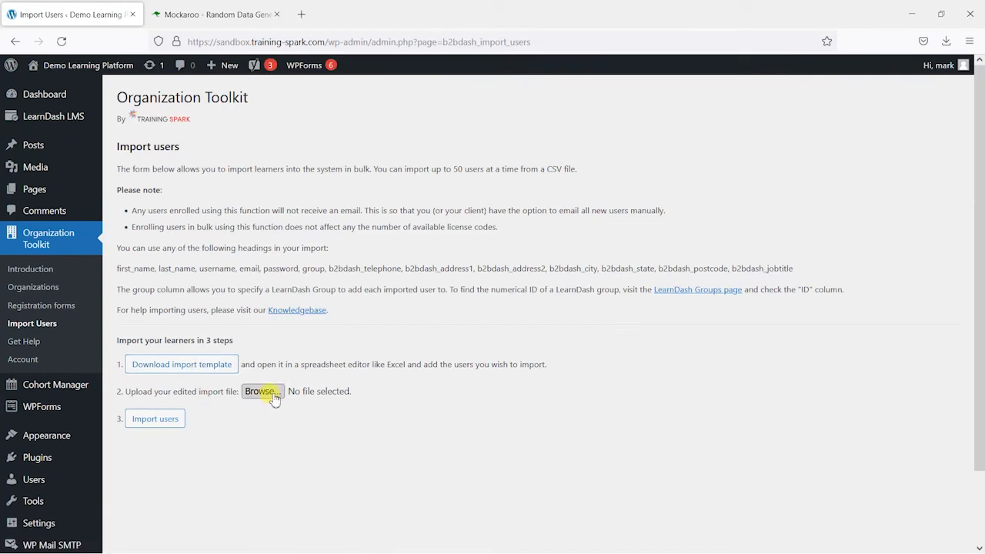
{"action": "left_click", "coordinate": [273, 394]}
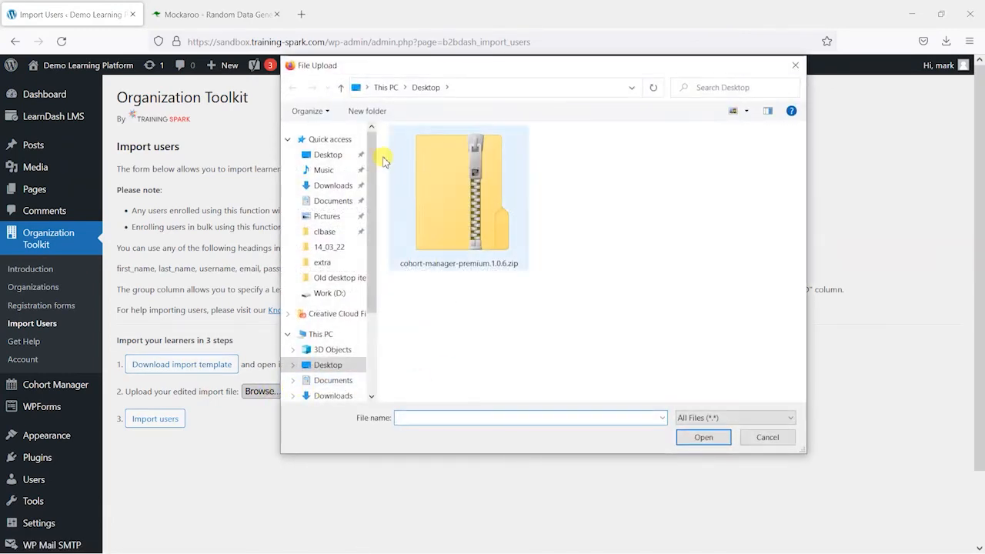
{"action": "left_click", "coordinate": [334, 185]}
{"action": "double_click", "coordinate": [438, 162]}
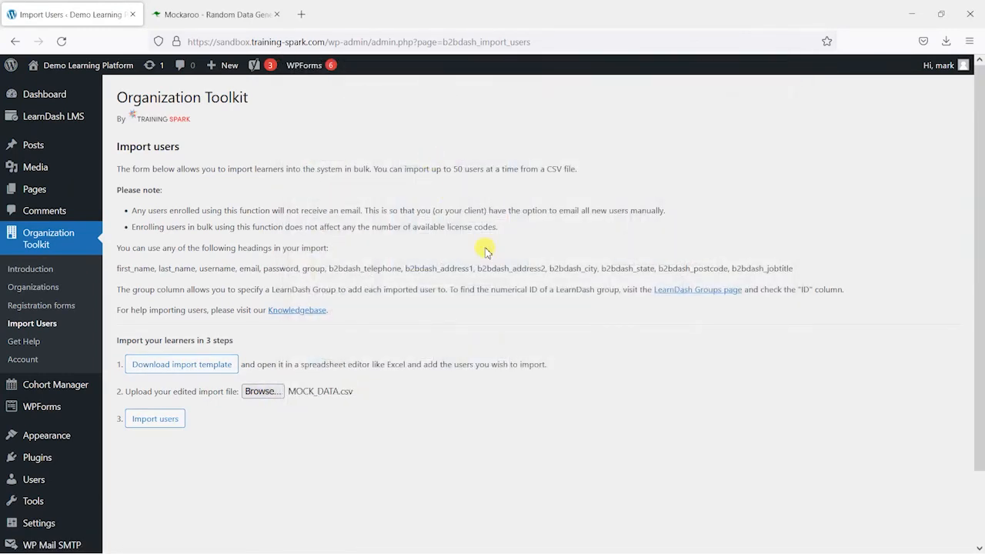
{"action": "left_click", "coordinate": [158, 422]}
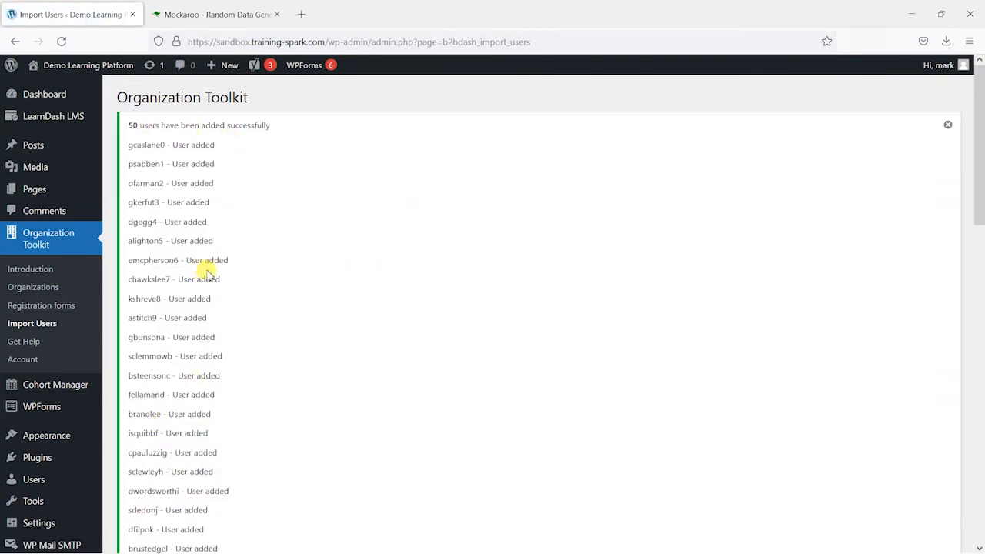
Review the list of imported users, and check the user count of Eco Water Learners in the LearnDash Groups list.
{"action": "scroll", "coordinate": [227, 312], "scroll_direction": "down", "scroll_amount": 10}
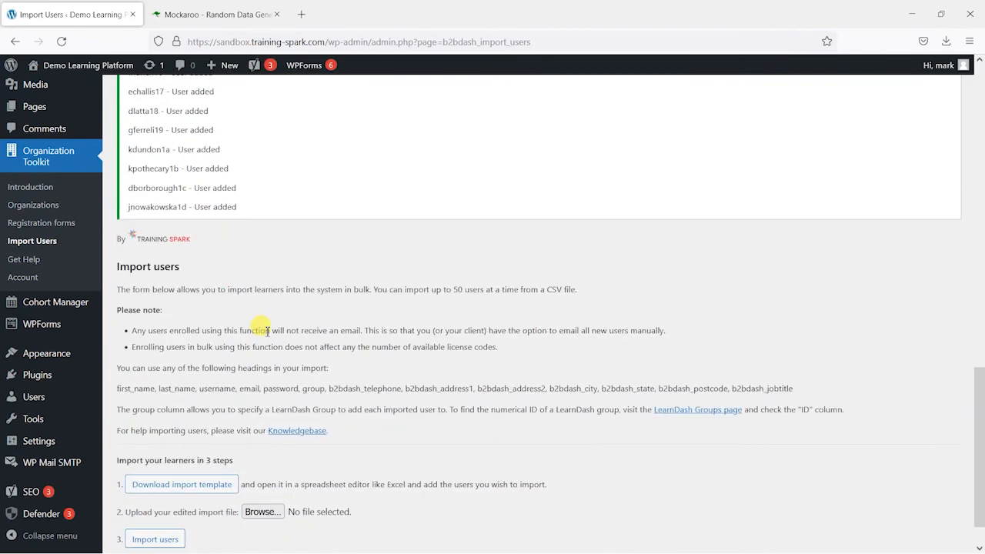
{"action": "scroll", "coordinate": [265, 331], "scroll_direction": "up", "scroll_amount": 10}
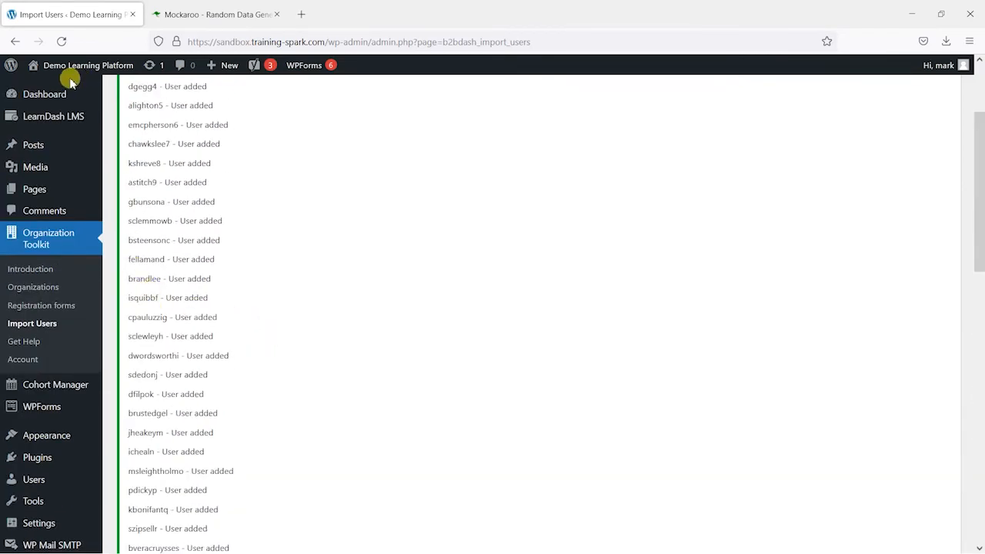
{"action": "mouse_move", "coordinate": [62, 112]}
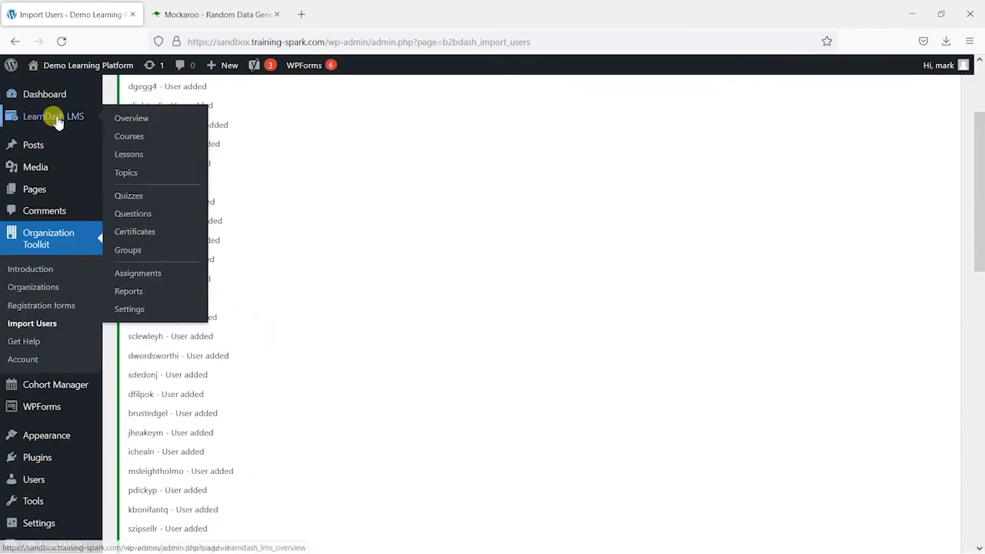
{"action": "left_click", "coordinate": [141, 249]}
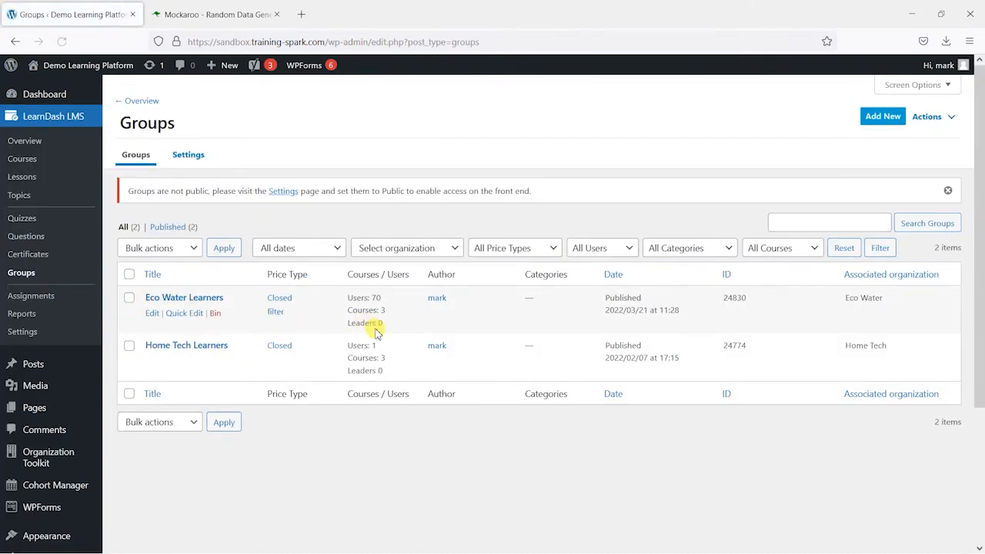
{"action": "left_click_drag", "start_coordinate": [370, 298], "coordinate": [390, 301]}
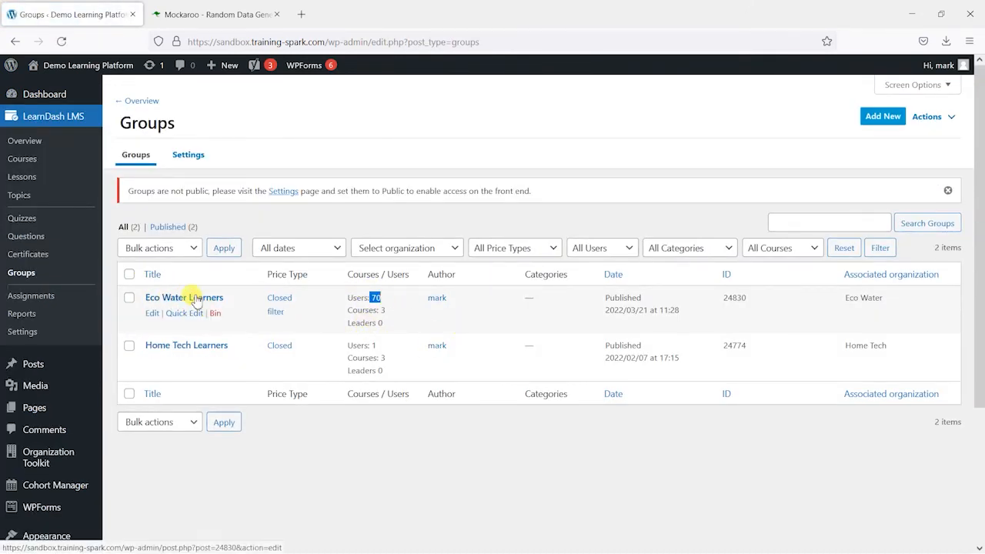
{"action": "left_click", "coordinate": [390, 301]}
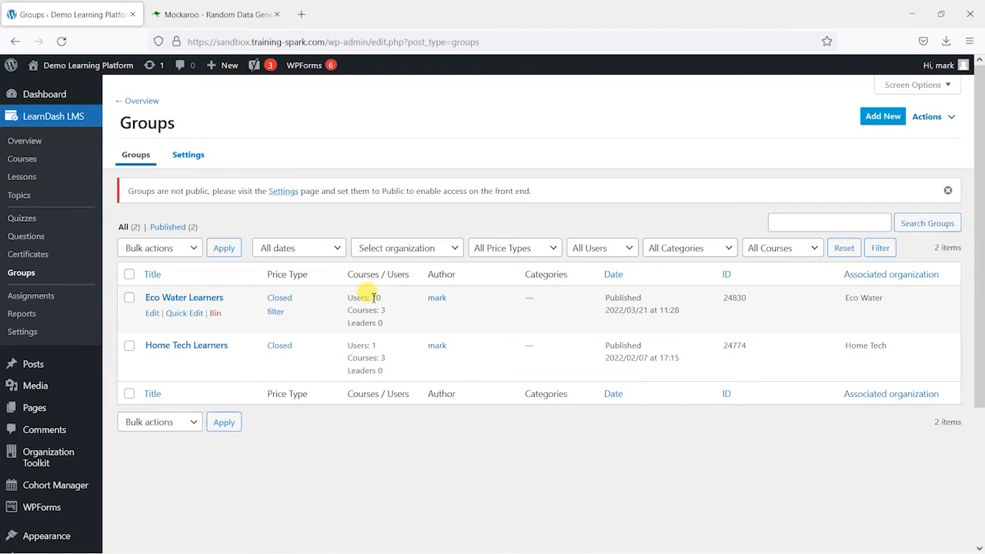
Open the Eco Water Learners group, look through its assigned users, and switch back to the Mockaroo preview.
{"action": "left_click", "coordinate": [188, 302]}
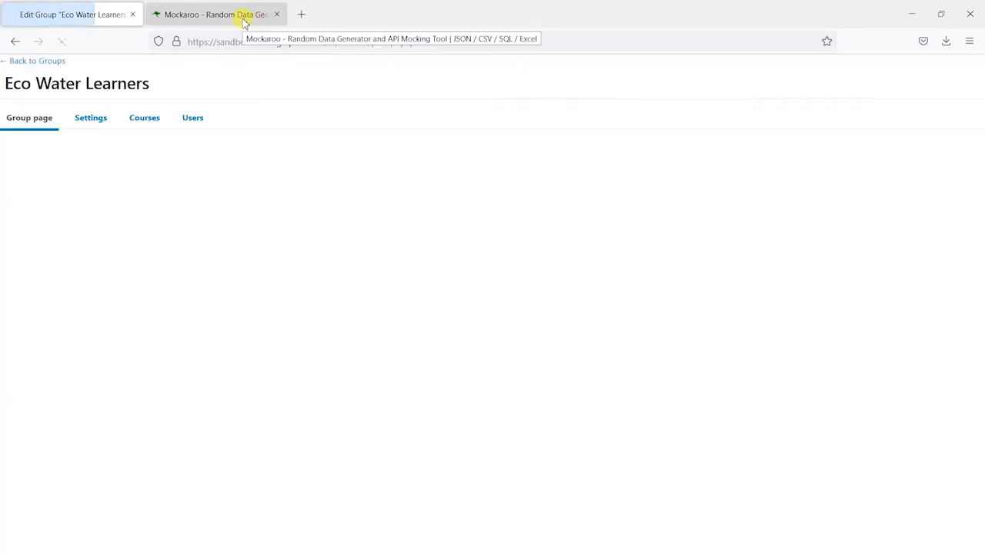
{"action": "left_click", "coordinate": [191, 117]}
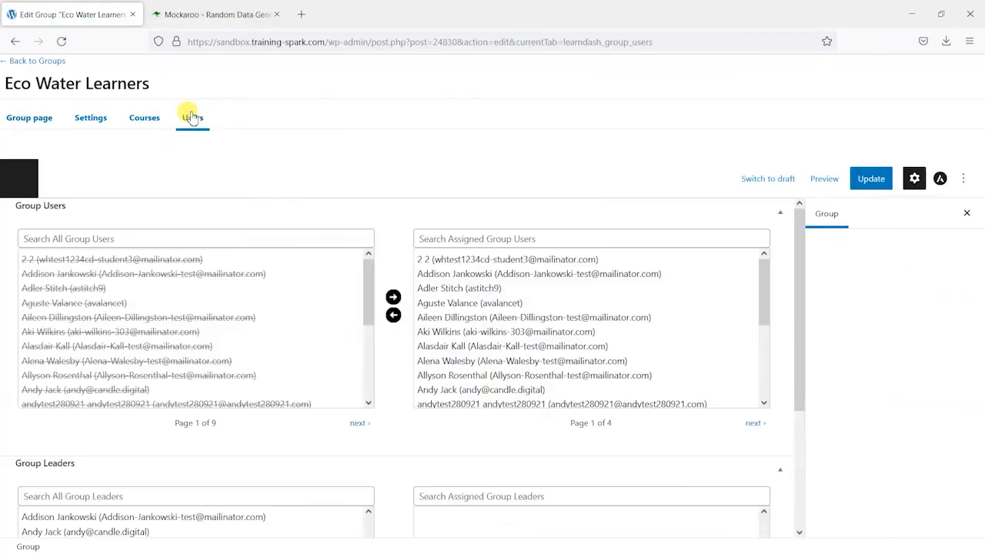
{"action": "scroll", "coordinate": [539, 352], "scroll_direction": "down", "scroll_amount": 8}
{"action": "scroll", "coordinate": [531, 346], "scroll_direction": "up", "scroll_amount": 3}
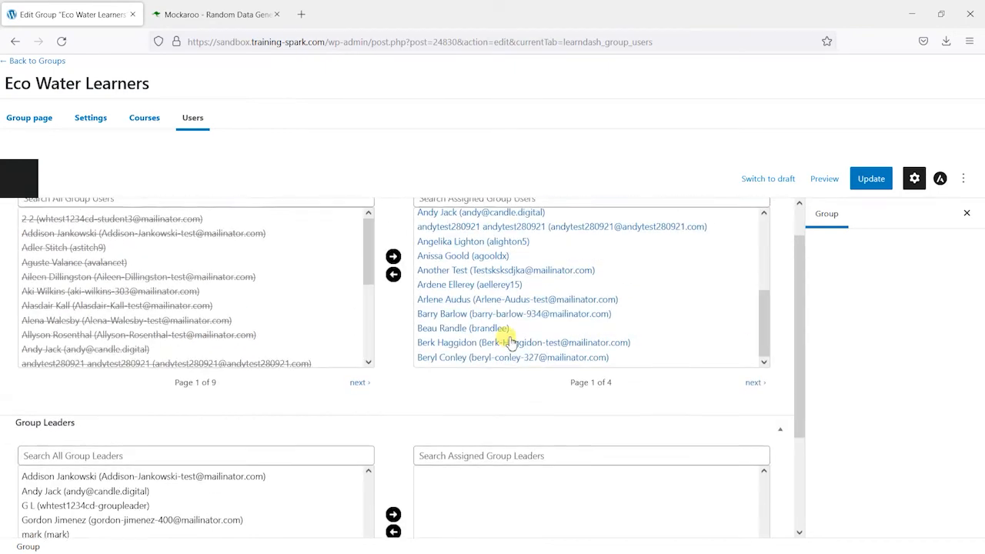
{"action": "scroll", "coordinate": [512, 368], "scroll_direction": "up", "scroll_amount": 1}
{"action": "left_click", "coordinate": [231, 14]}
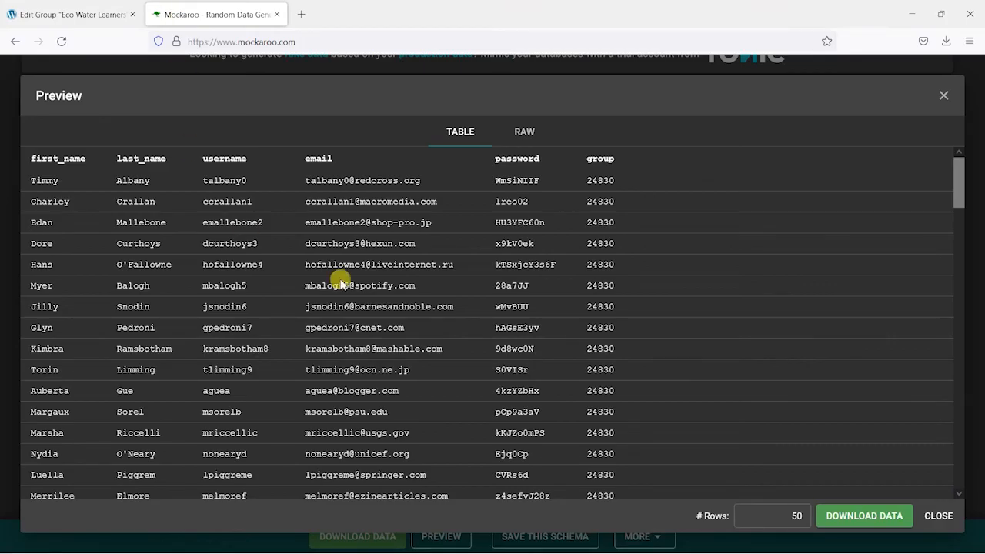